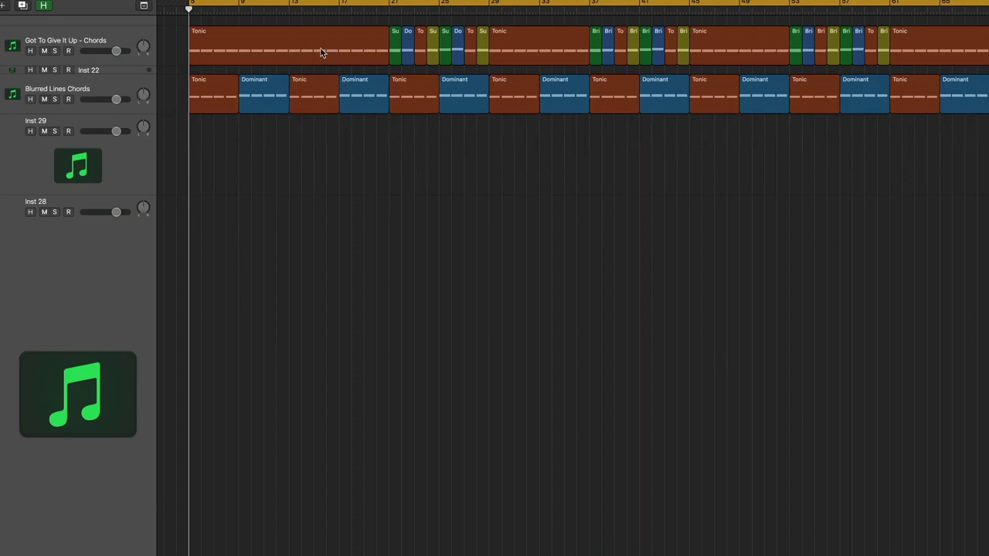
# Examine the chord regions of the Got To Give It Up - Chords track, from the opening Tonic region up to bar 37.
pyautogui.moveTo(169, 39); pyautogui.dragTo(866, 47)
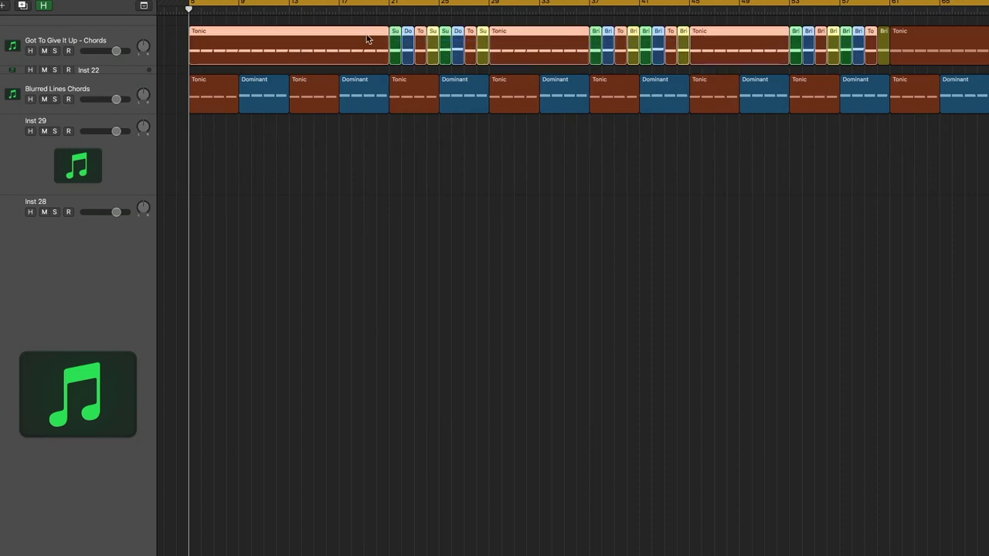
pyautogui.click(178, 45)
pyautogui.click(254, 47)
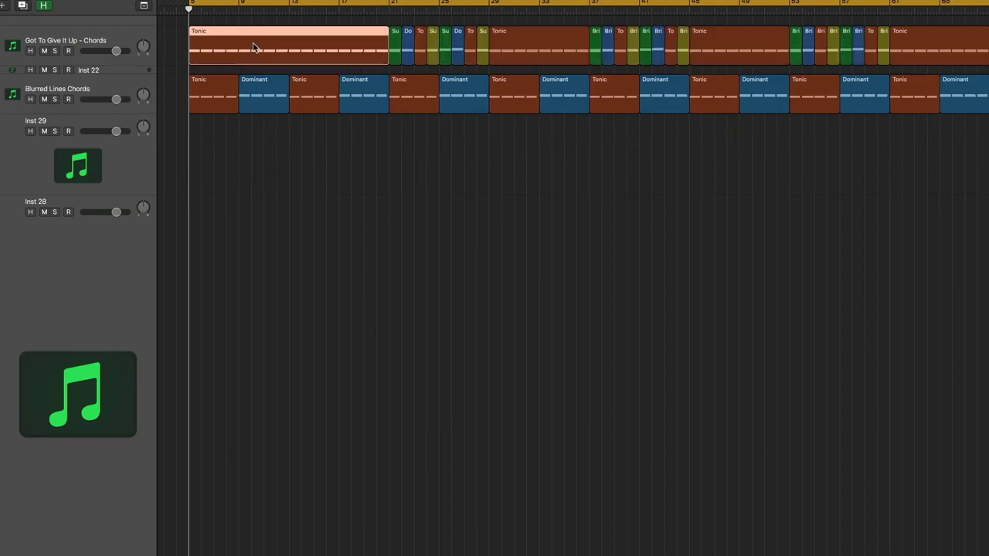
pyautogui.click(407, 42)
pyautogui.click(394, 45)
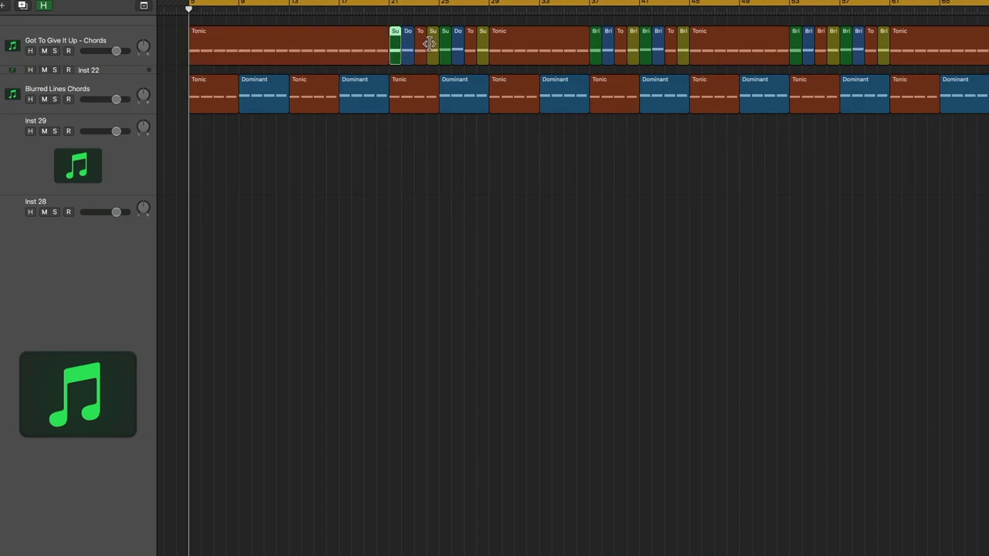
pyautogui.click(430, 44)
pyautogui.click(360, 19)
pyautogui.moveTo(335, 20); pyautogui.dragTo(539, 54)
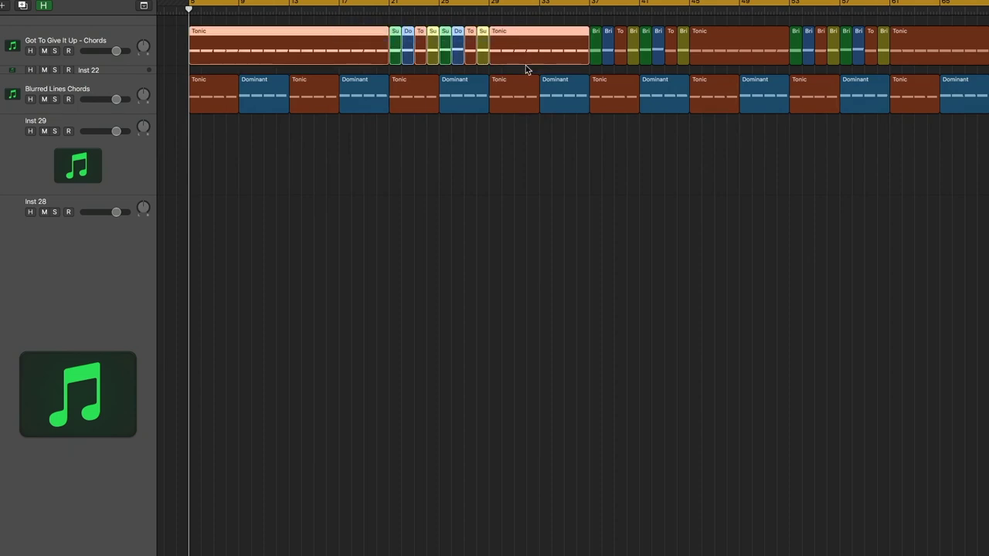
pyautogui.click(525, 69)
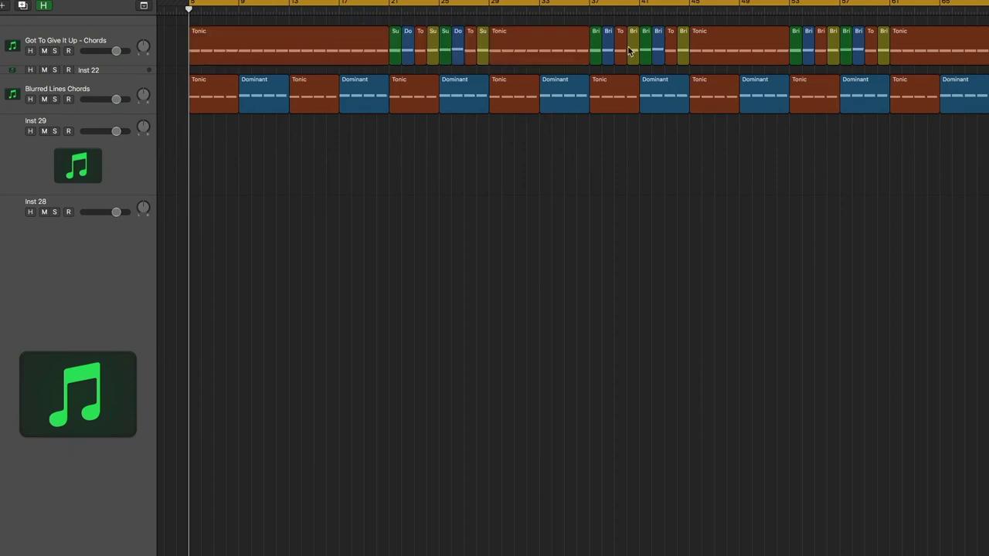
# Examine the Tonic and Dominant regions of the Blurred Lines Chords track from bar 5 to bar 29.
pyautogui.moveTo(179, 95); pyautogui.dragTo(470, 112)
pyautogui.click(292, 127)
pyautogui.click(217, 100)
pyautogui.click(261, 99)
pyautogui.click(316, 94)
pyautogui.click(345, 96)
pyautogui.click(414, 94)
pyautogui.click(473, 98)
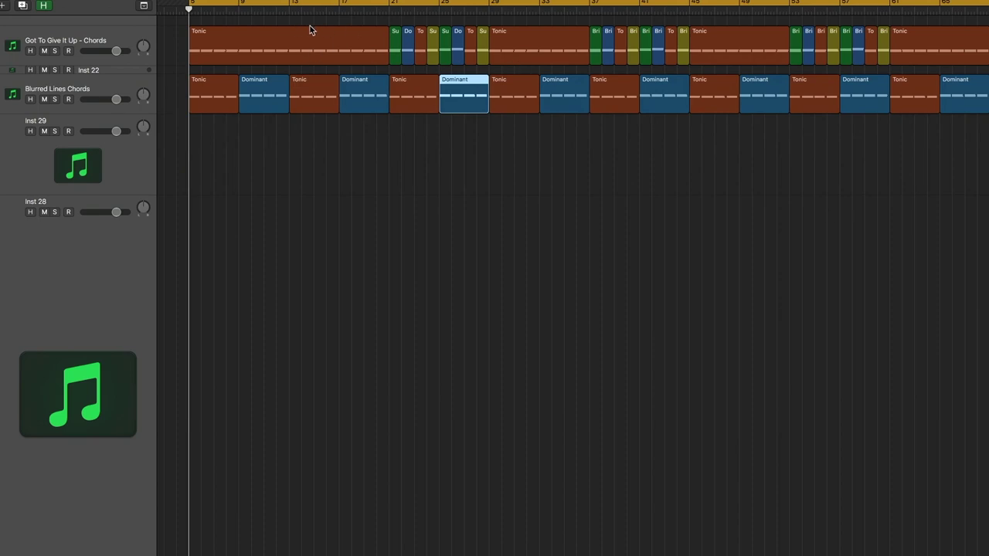
# Compare the placement of Tonic, SubDominant and Dominant regions between the Got To Give It Up - Chords and Blurred Lines Chords tracks.
pyautogui.click(228, 44)
pyautogui.click(209, 93)
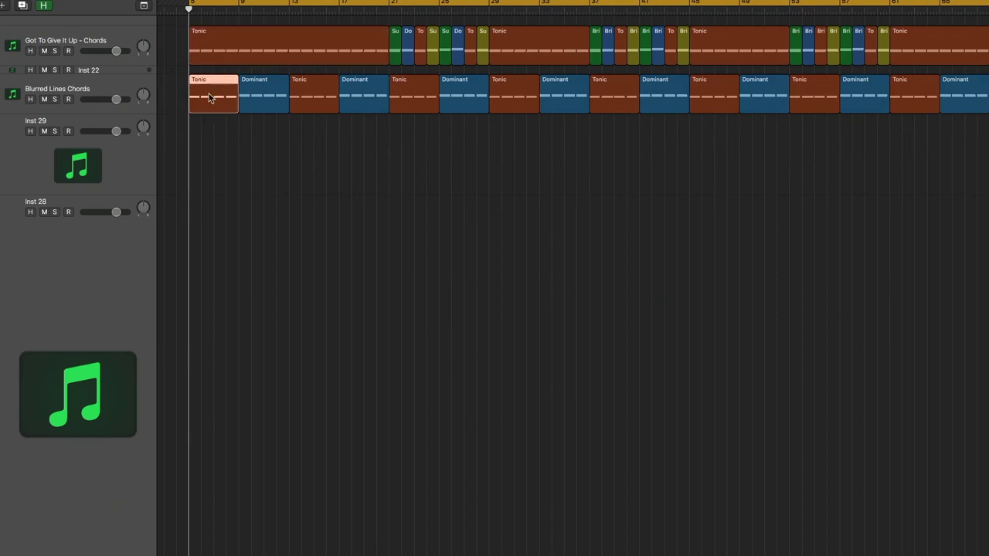
pyautogui.click(267, 99)
pyautogui.click(368, 54)
pyautogui.click(408, 48)
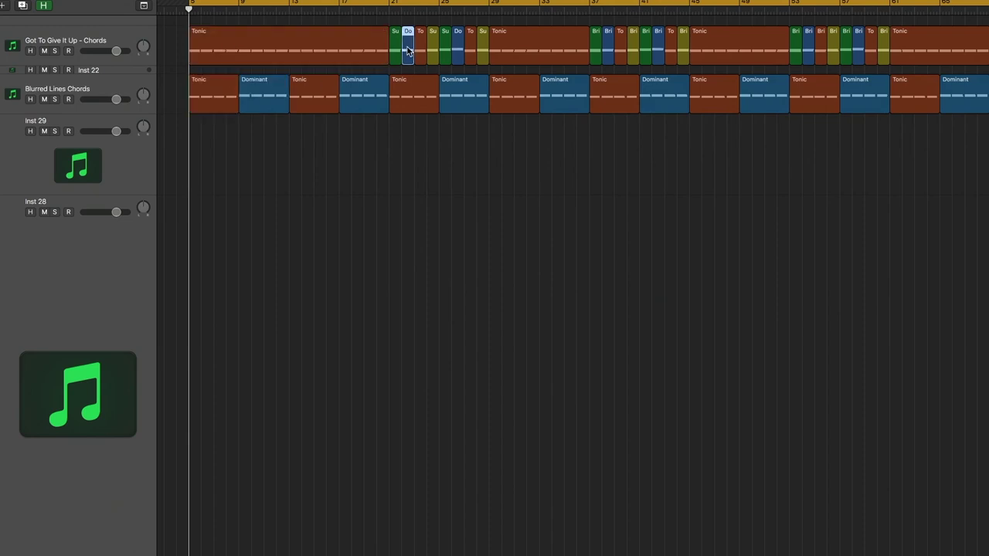
pyautogui.click(379, 85)
pyautogui.click(363, 49)
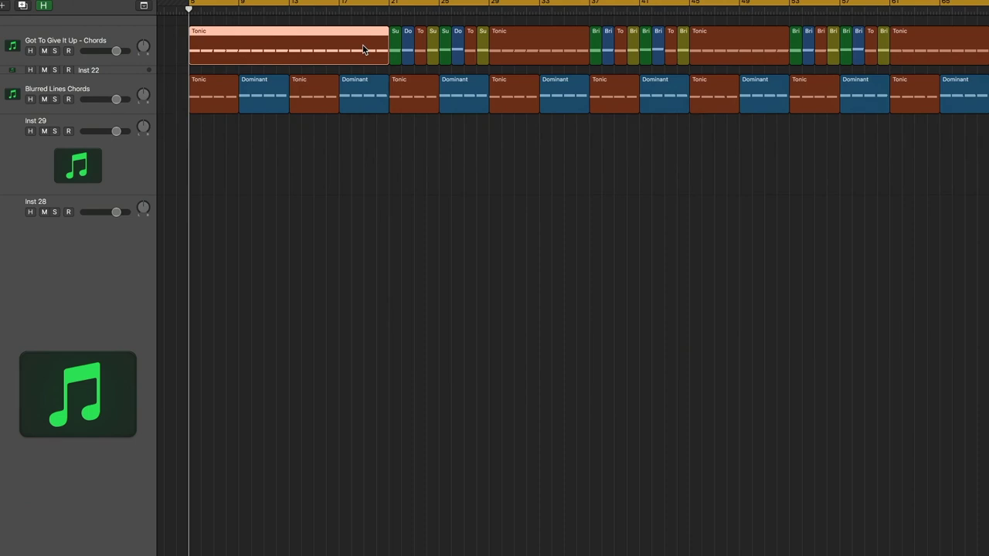
pyautogui.click(408, 47)
pyautogui.click(374, 86)
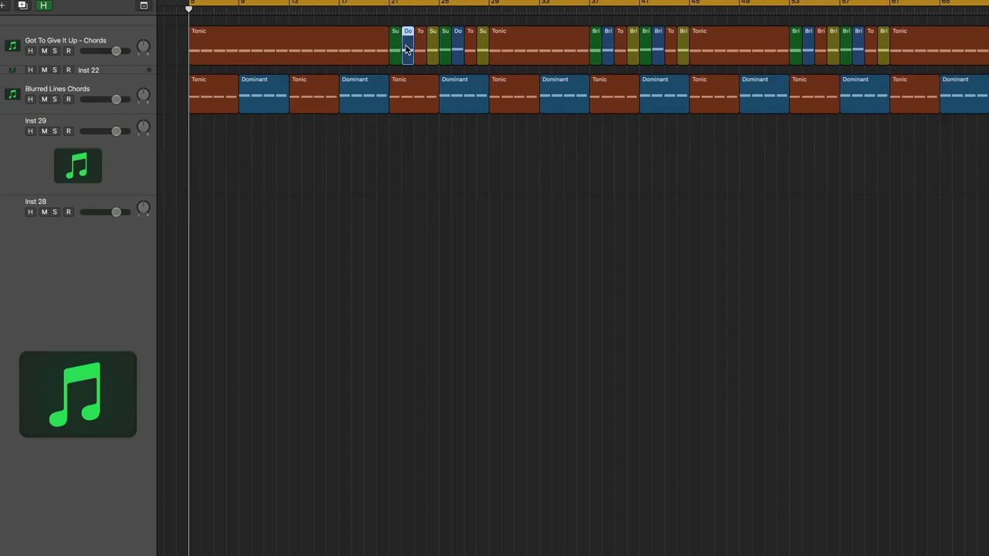
pyautogui.click(408, 48)
pyautogui.click(361, 90)
pyautogui.click(369, 139)
pyautogui.click(397, 40)
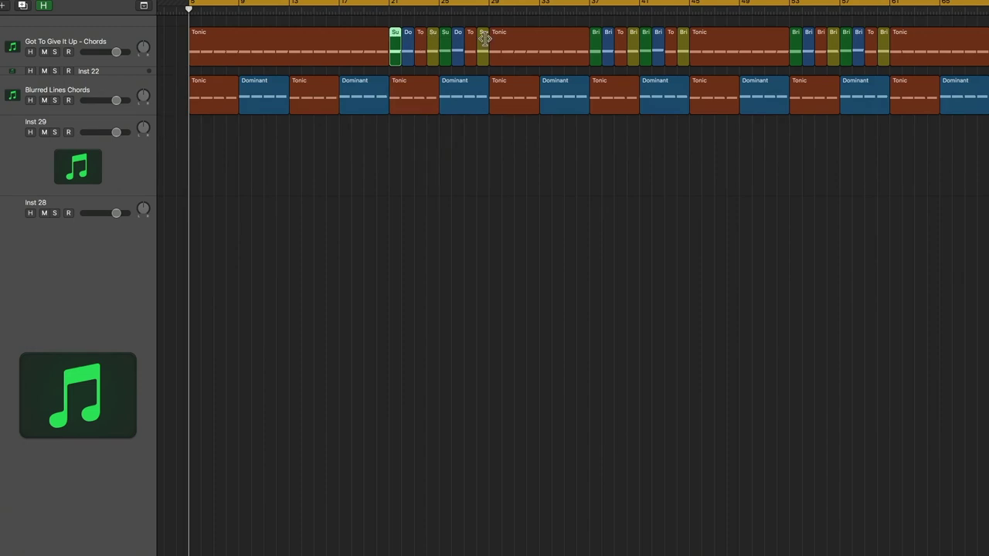
pyautogui.click(445, 43)
pyautogui.click(310, 50)
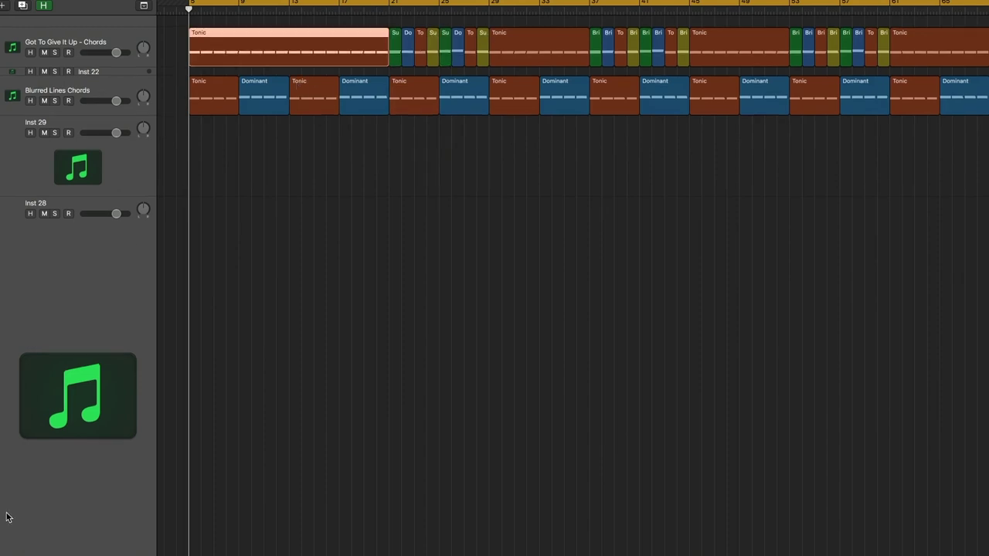
# Move the AB Heart Chords track directly below Blurred Lines Chords and compare their opening regions.
pyautogui.moveTo(101, 554); pyautogui.dragTo(103, 136)
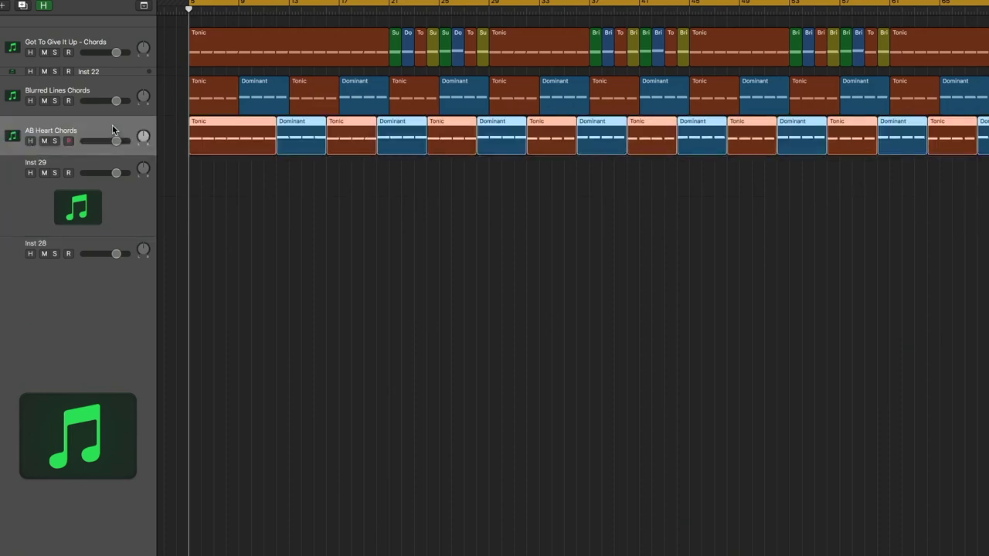
pyautogui.click(336, 180)
pyautogui.moveTo(250, 172); pyautogui.dragTo(431, 141)
pyautogui.moveTo(180, 95); pyautogui.dragTo(252, 95)
pyautogui.click(245, 210)
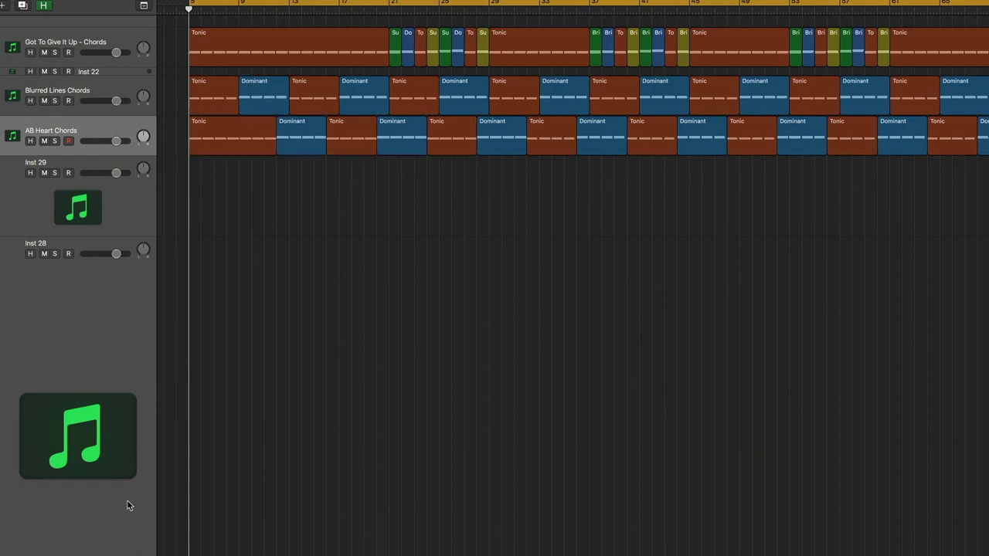
# Move the Born in the USA Chords track between Blurred Lines Chords and AB Heart Chords.
pyautogui.moveTo(110, 554); pyautogui.dragTo(110, 127)
pyautogui.scroll(3, 302, 258)
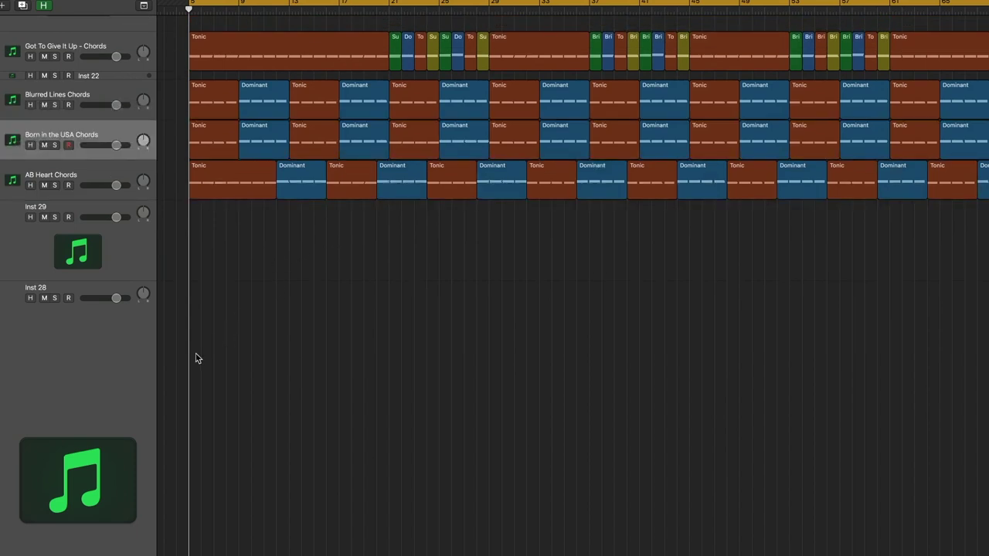
pyautogui.scroll(-3, 220, 376)
pyautogui.scroll(3, 219, 377)
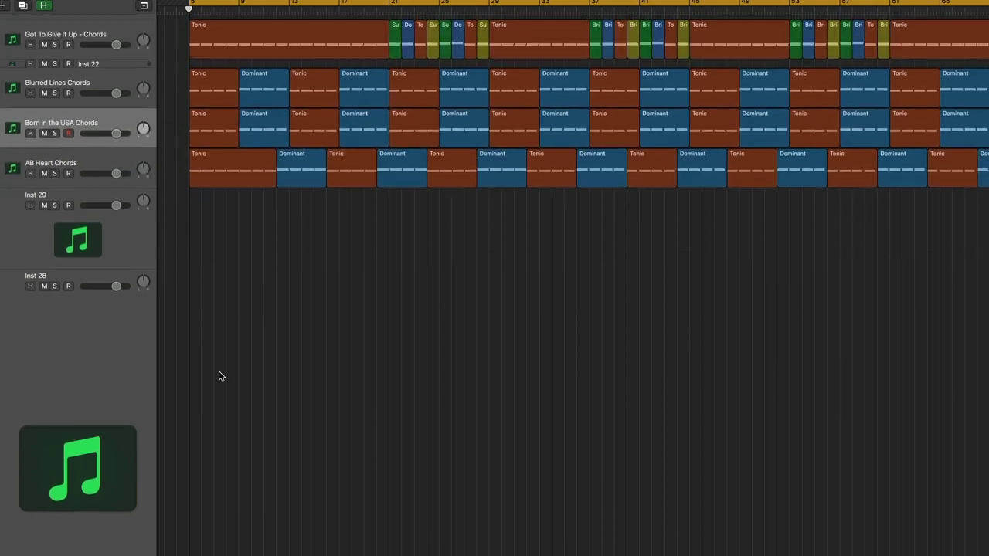
pyautogui.scroll(-3, 220, 376)
# Move the Giant Steps track directly below AB Heart Chords and enlarge the timeline until its region names are readable.
pyautogui.moveTo(101, 551); pyautogui.dragTo(124, 146)
pyautogui.scroll(3, 261, 259)
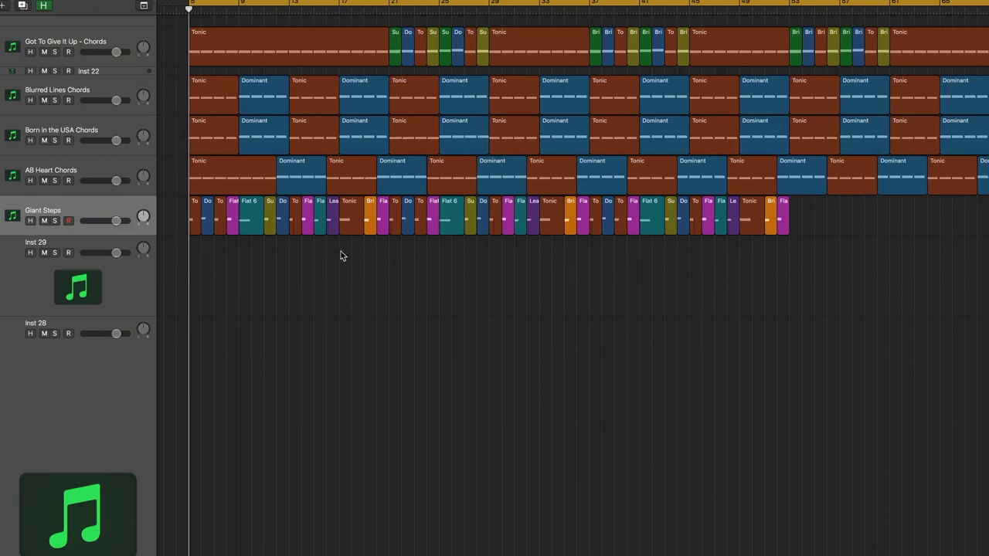
pyautogui.scroll(5, 351, 247)
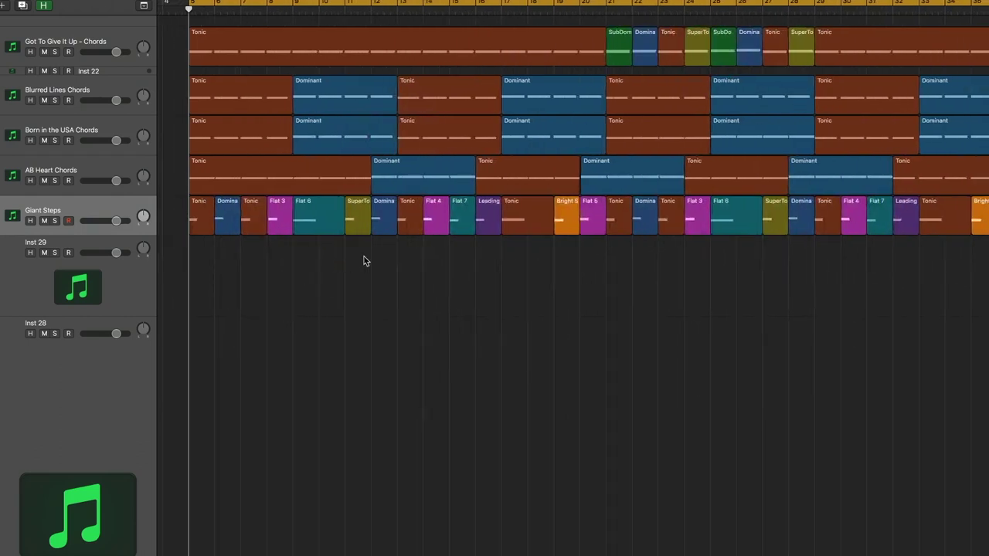
# Examine the Flat 3, Flat 6, Flat 4 and Bright 5 regions on the Giant Steps track.
pyautogui.click(329, 222)
pyautogui.click(567, 215)
pyautogui.click(279, 219)
pyautogui.click(323, 215)
pyautogui.click(432, 223)
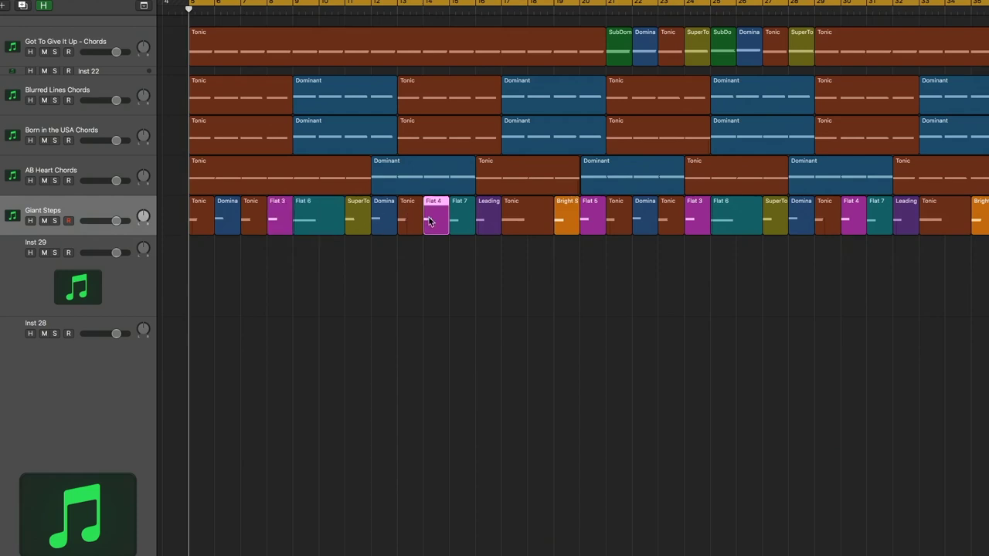
pyautogui.click(283, 221)
pyautogui.click(328, 222)
# Compare a stretch of the Giant Steps chord regions with the chord regions on the tracks above it.
pyautogui.scroll(-3, 573, 226)
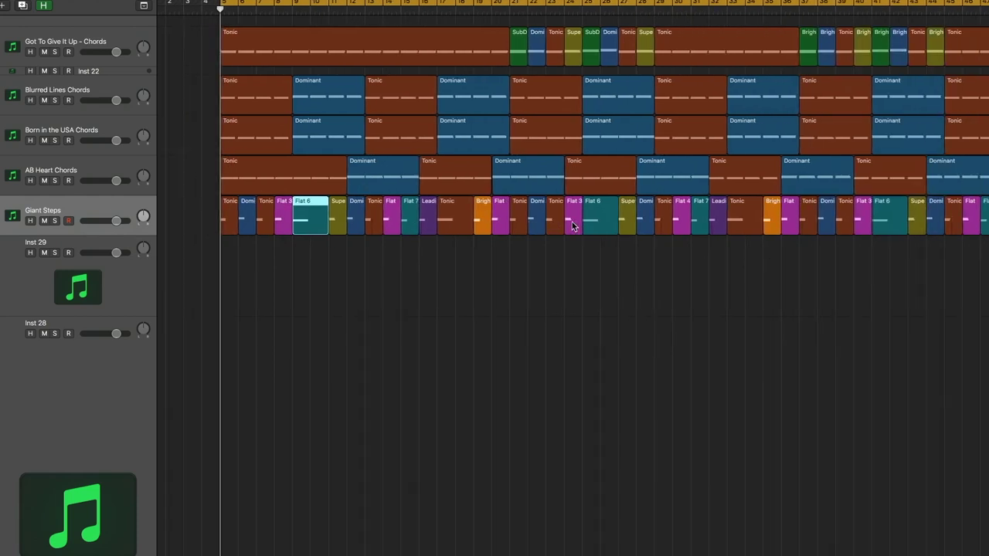
pyautogui.hscroll(1, 574, 227)
pyautogui.hscroll(2, 573, 224)
pyautogui.click(508, 250)
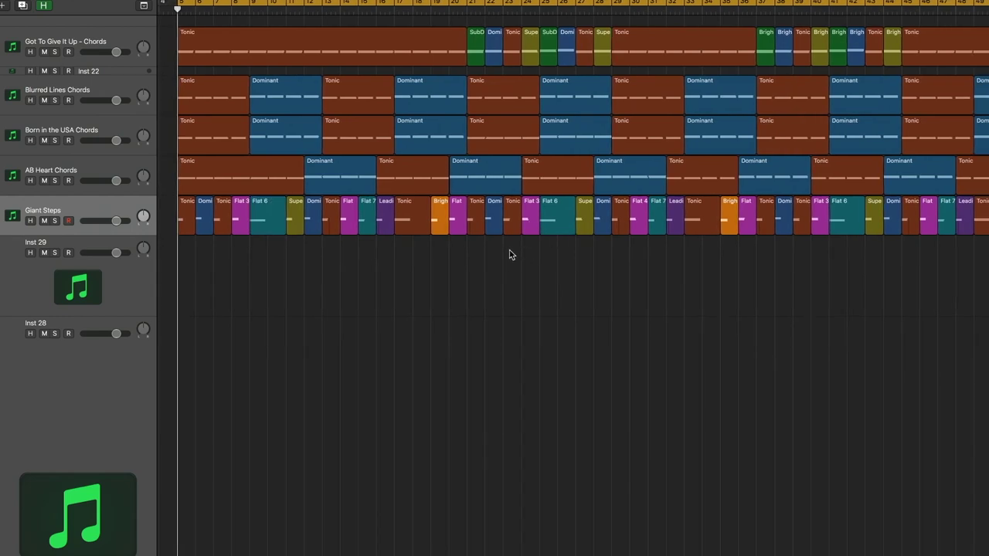
pyautogui.moveTo(588, 248); pyautogui.dragTo(295, 226)
pyautogui.click(376, 256)
pyautogui.moveTo(362, 26); pyautogui.dragTo(621, 157)
pyautogui.click(551, 167)
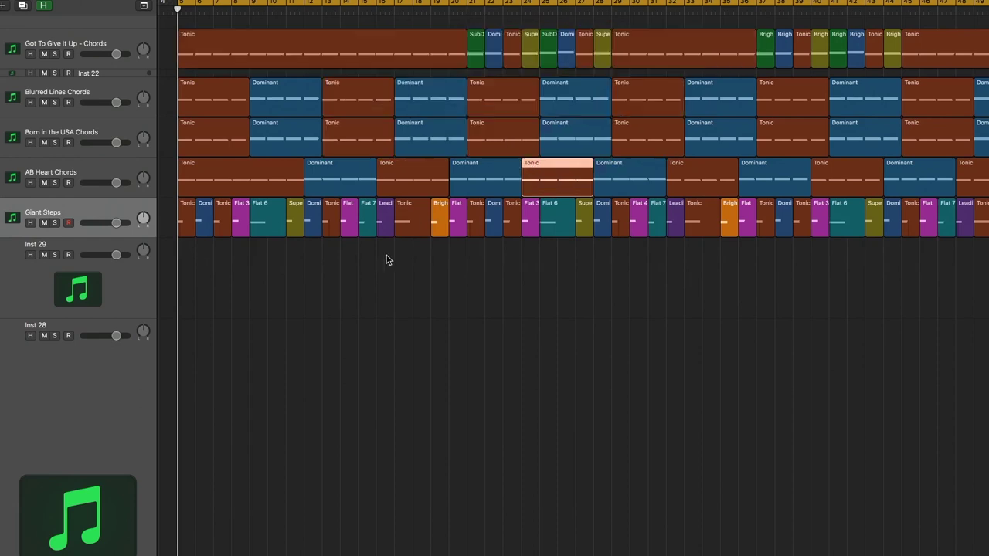
# Place the Knockin on Heaav's Door track below Giant Steps and the La Bamba Chords track below Inst 29.
pyautogui.scroll(-2, 347, 297)
pyautogui.moveTo(120, 121); pyautogui.dragTo(122, 96)
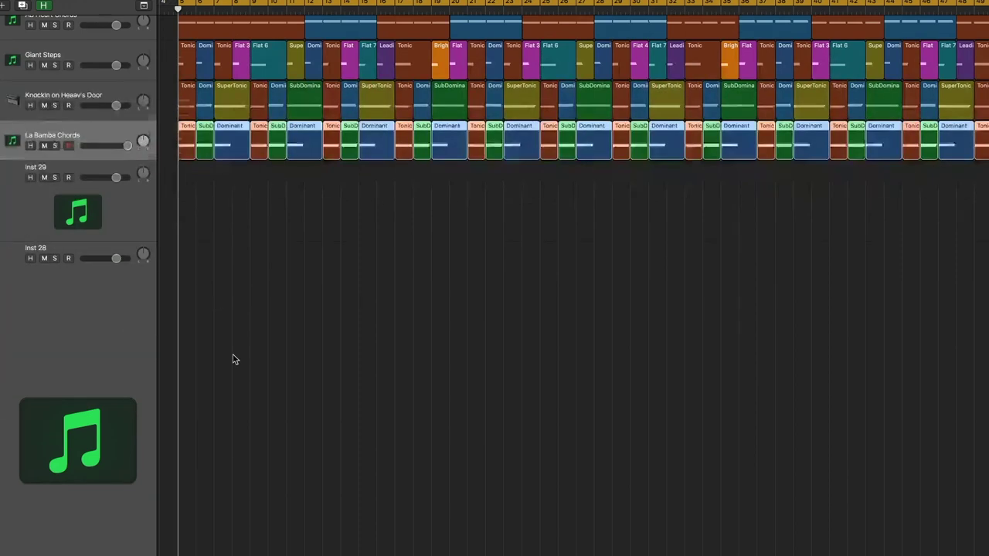
pyautogui.scroll(-3, 235, 361)
pyautogui.moveTo(114, 364); pyautogui.dragTo(105, 463)
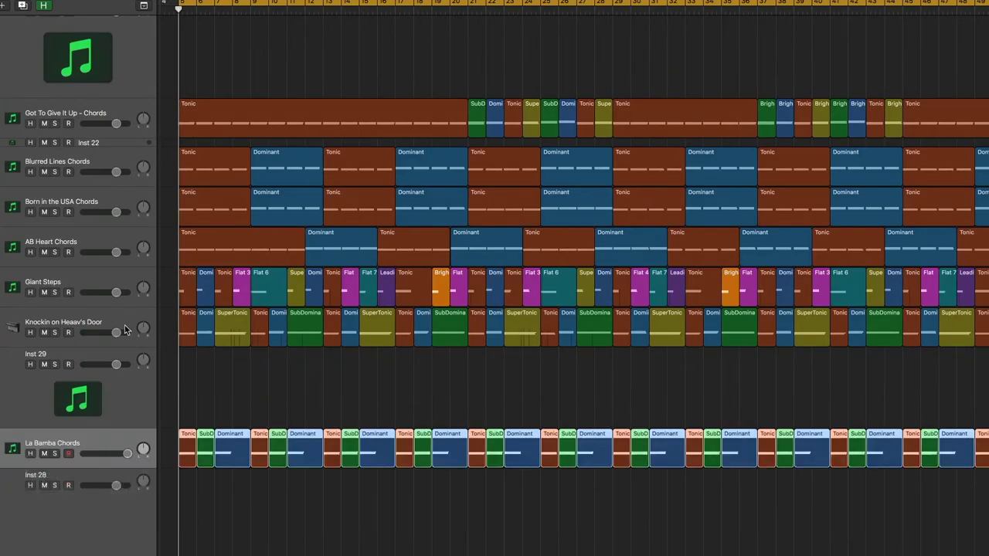
# Move the Knockin on Heaav's Door track directly below Got To Give It Up - Chords and compare their regions around bars 17 to 25.
pyautogui.moveTo(116, 320); pyautogui.dragTo(128, 153)
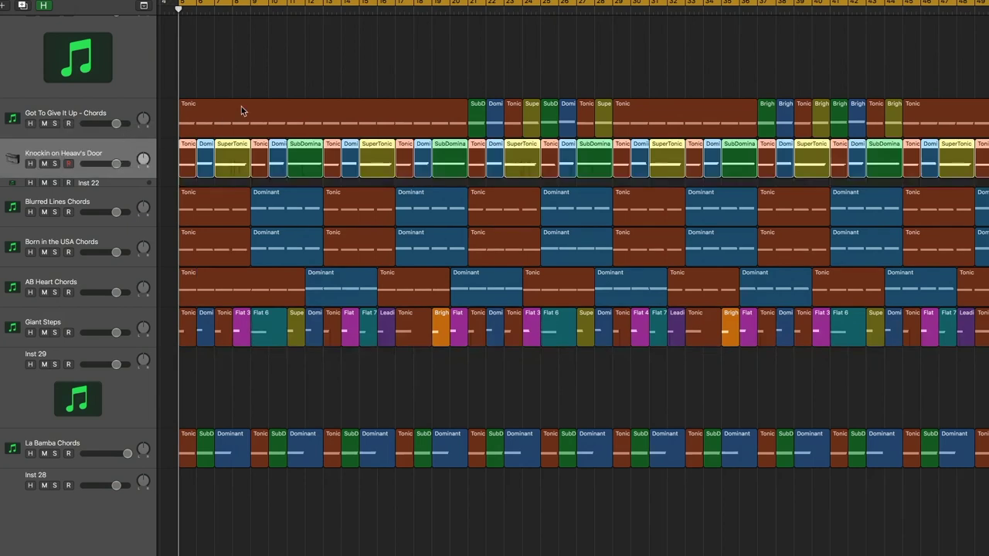
pyautogui.click(433, 76)
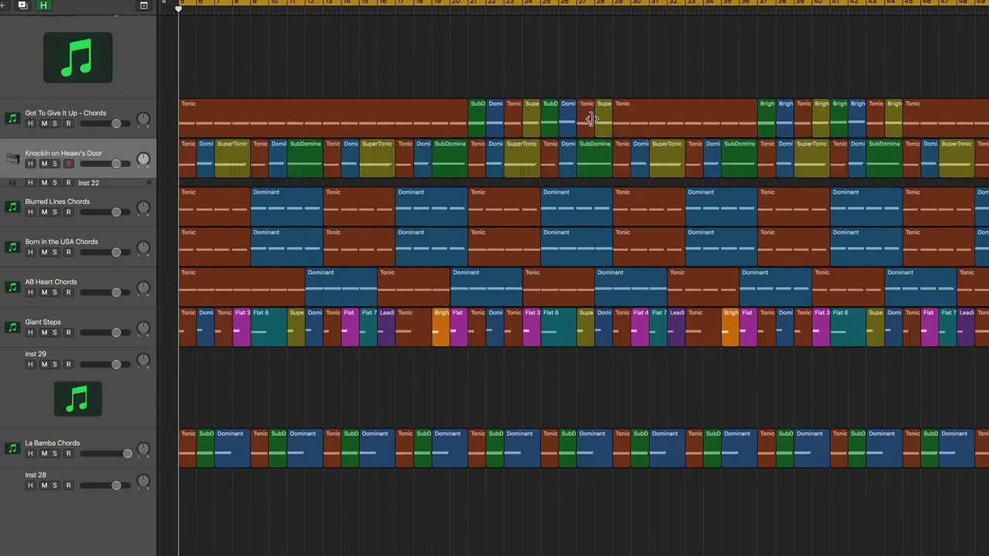
pyautogui.click(478, 160)
pyautogui.click(444, 159)
pyautogui.click(422, 159)
pyautogui.click(403, 159)
pyautogui.click(541, 122)
# Move the La Bamba Chords track directly below Got To Give It Up - Chords and clear the region selection.
pyautogui.moveTo(120, 435); pyautogui.dragTo(117, 142)
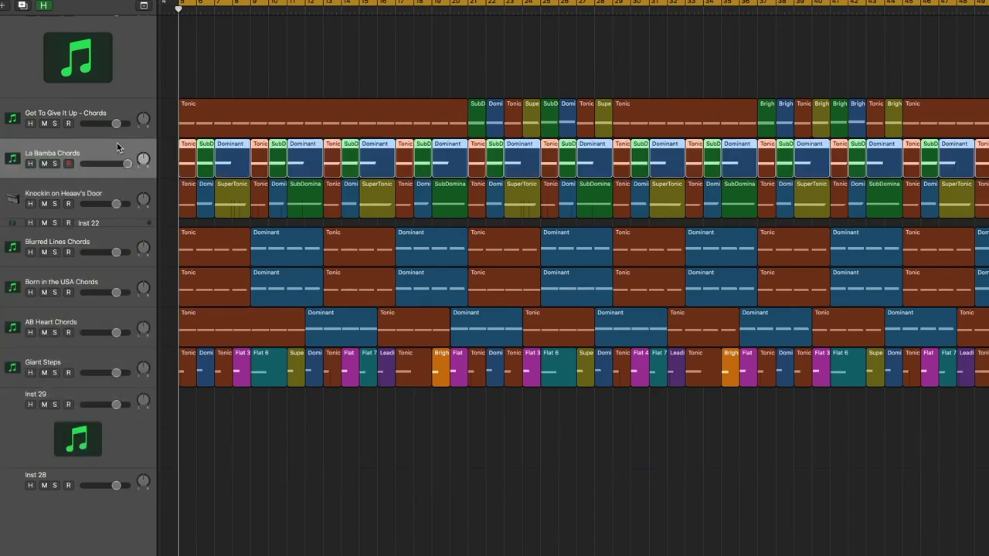
pyautogui.click(427, 68)
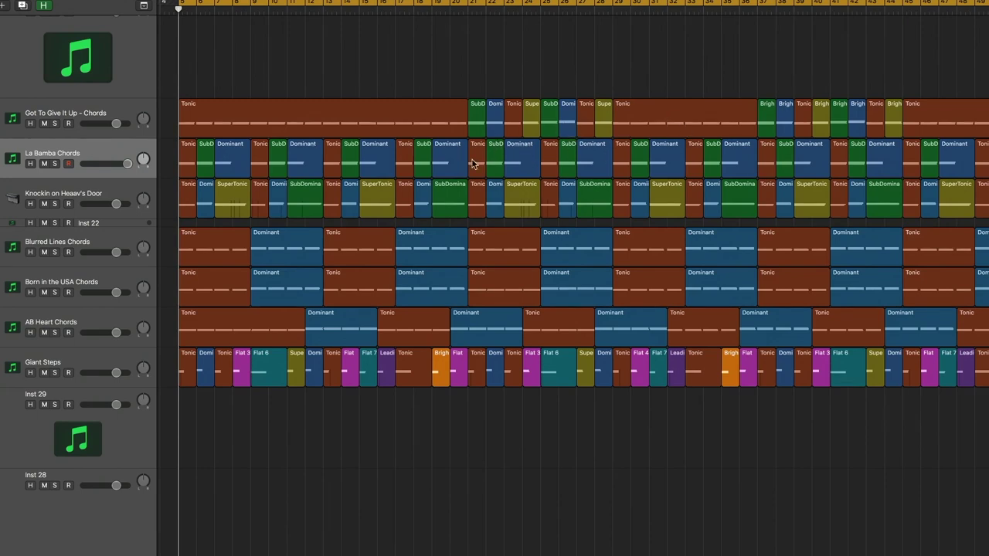
# Compare the Blurred Lines Chords regions over bars 5 to 37 with the Got To Give It Up - Chords regions from bar 21.
pyautogui.scroll(-2, 257, 174)
pyautogui.moveTo(208, 174); pyautogui.dragTo(471, 190)
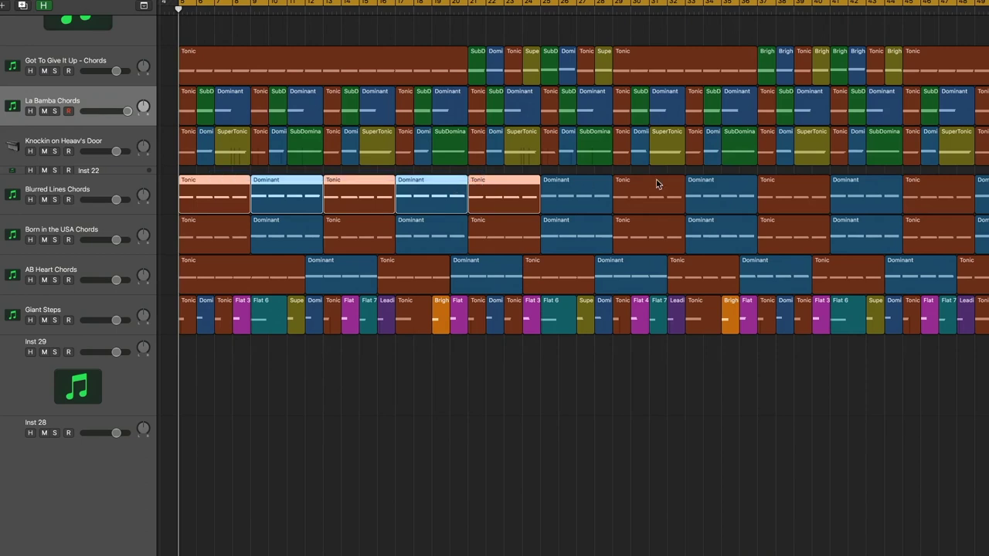
pyautogui.click(394, 170)
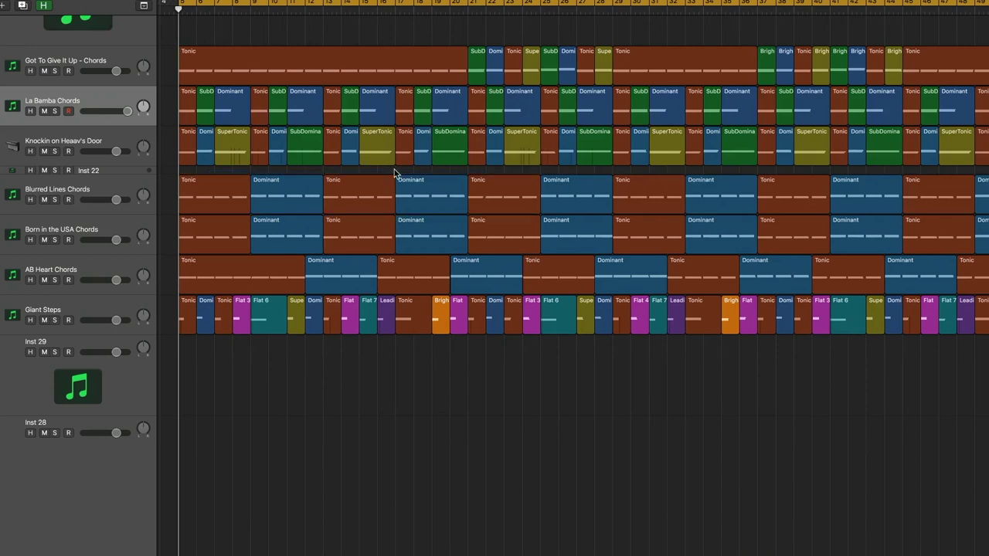
pyautogui.moveTo(199, 173); pyautogui.dragTo(621, 193)
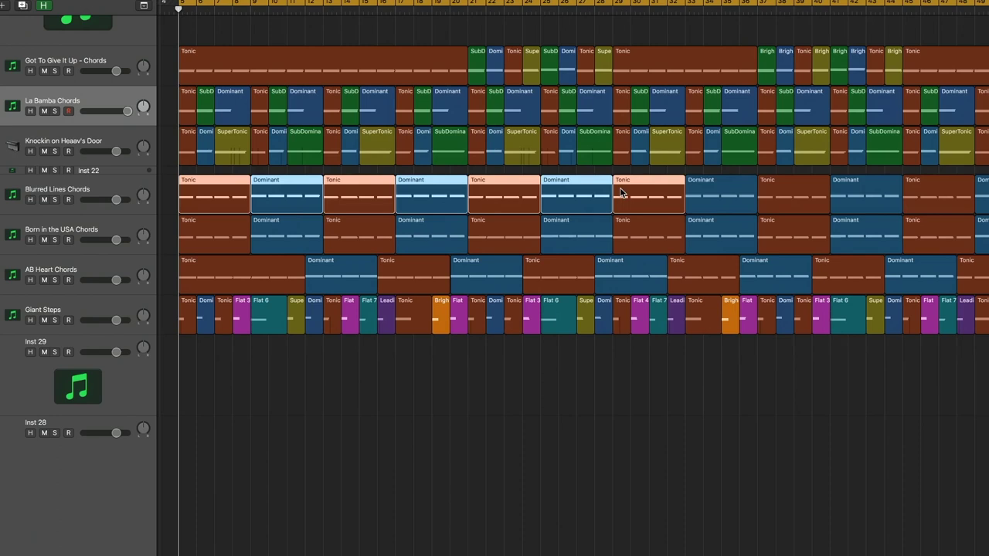
pyautogui.click(340, 171)
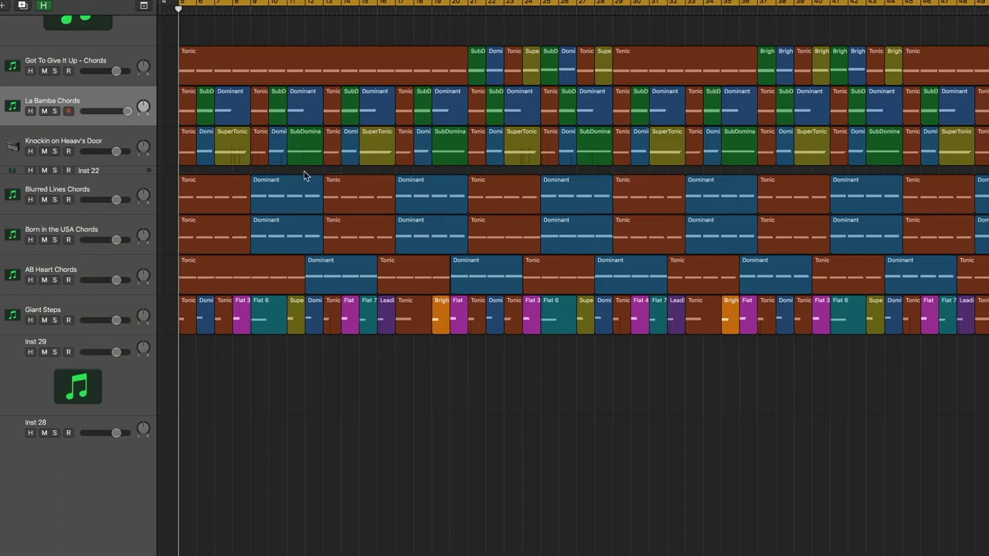
pyautogui.moveTo(225, 172); pyautogui.dragTo(794, 204)
pyautogui.click(232, 169)
pyautogui.moveTo(474, 33); pyautogui.dragTo(670, 73)
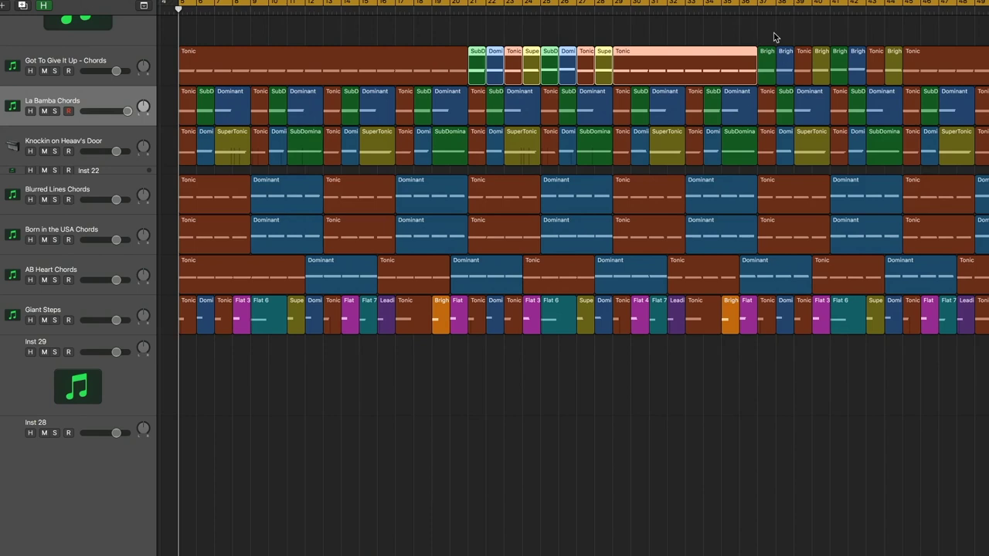
pyautogui.moveTo(502, 171); pyautogui.dragTo(597, 199)
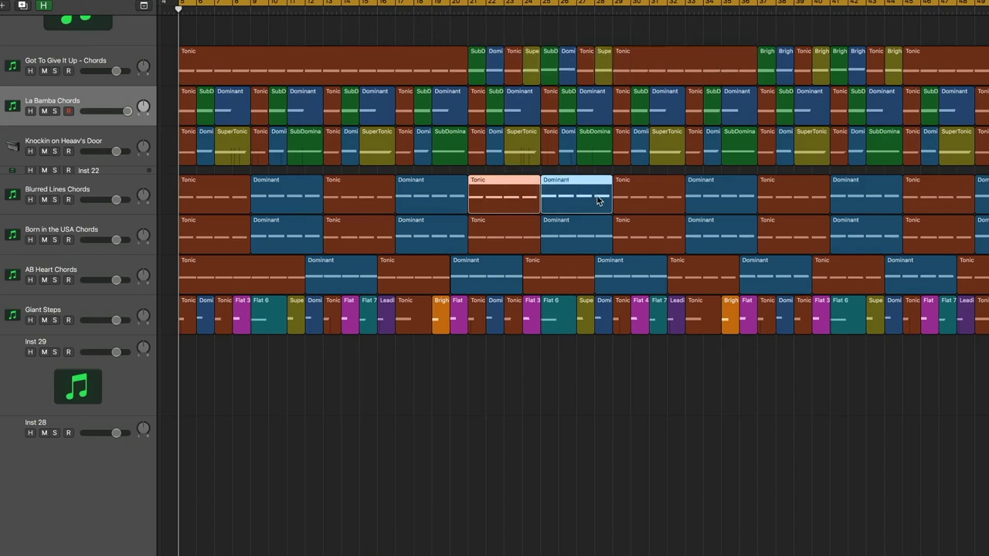
pyautogui.click(511, 41)
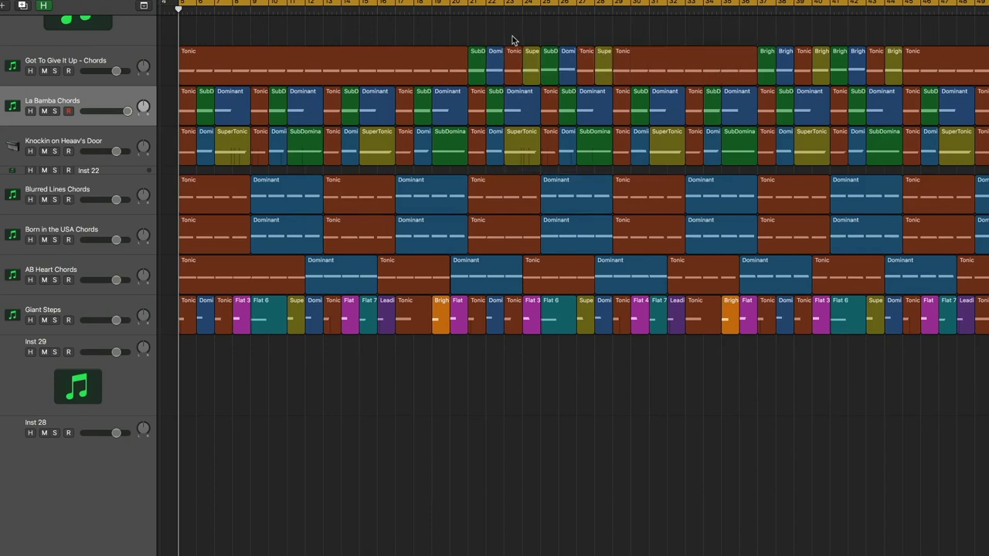
# Compare the Got To Give It Up - Chords regions over bars 21 to 37 with the Blurred Lines Chords regions over bars 21 to 29.
pyautogui.moveTo(474, 33); pyautogui.dragTo(650, 59)
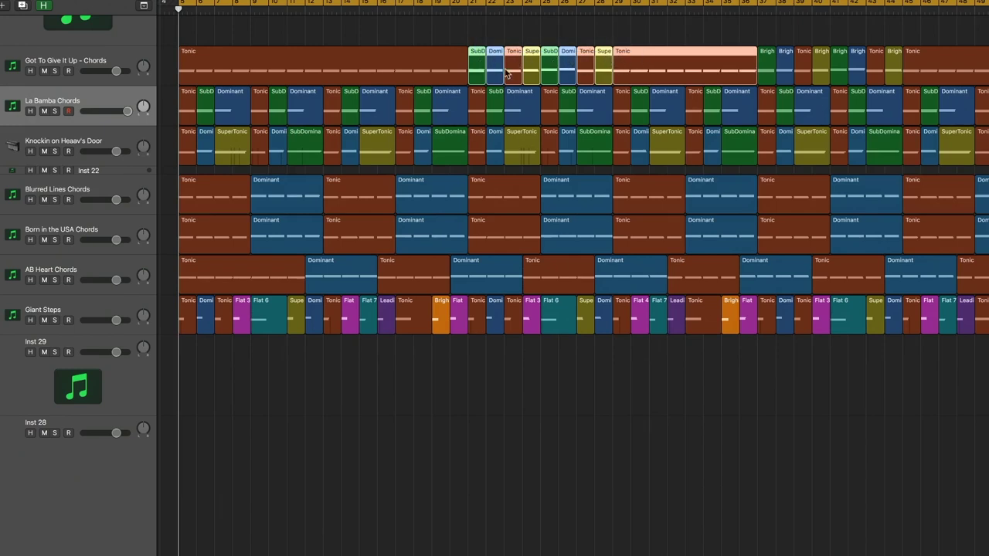
pyautogui.click(517, 173)
pyautogui.moveTo(520, 172); pyautogui.dragTo(603, 186)
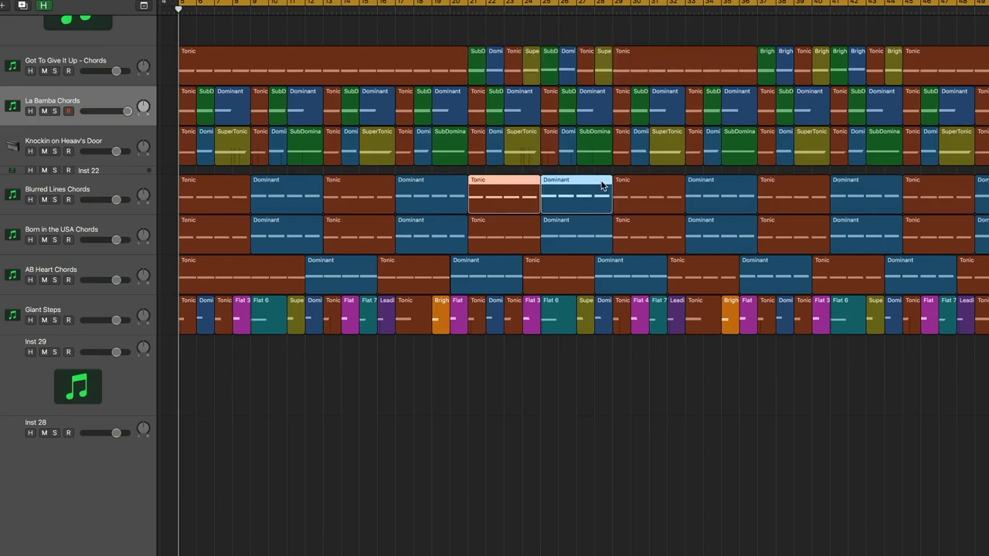
pyautogui.moveTo(456, 36); pyautogui.dragTo(546, 88)
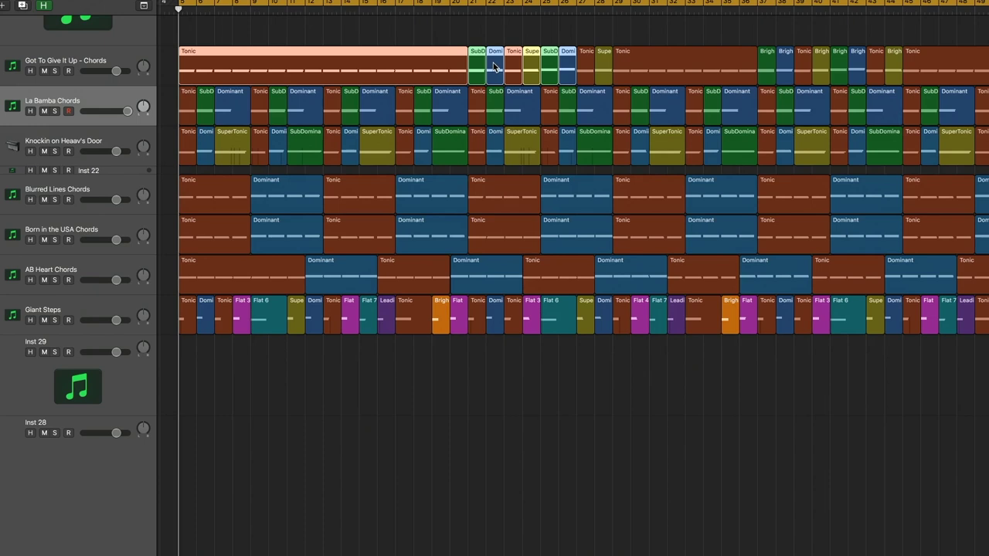
pyautogui.click(473, 36)
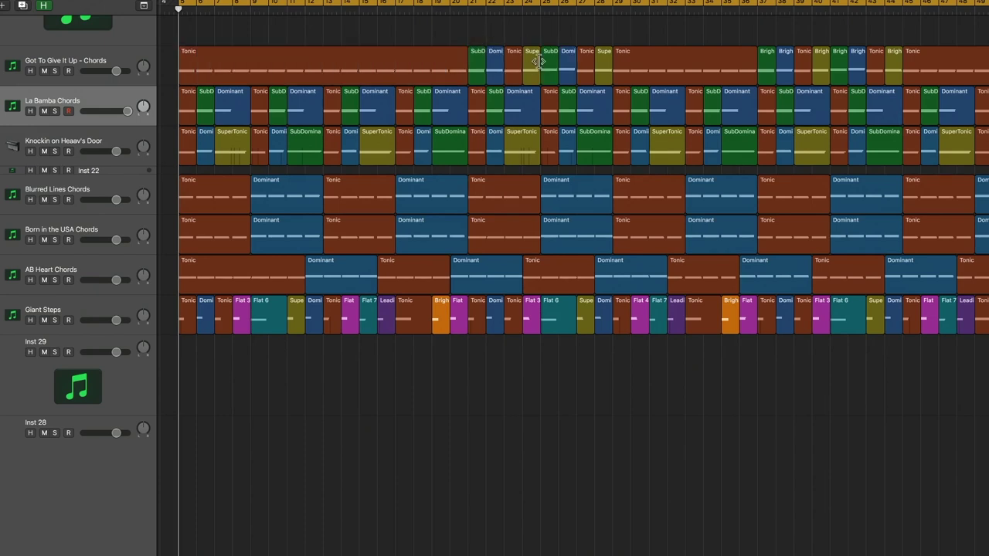
# Move the Blurred Lines Chords track directly below Got To Give It Up - Chords, and place the Inst 22 track beneath it.
pyautogui.moveTo(135, 193); pyautogui.dragTo(137, 91)
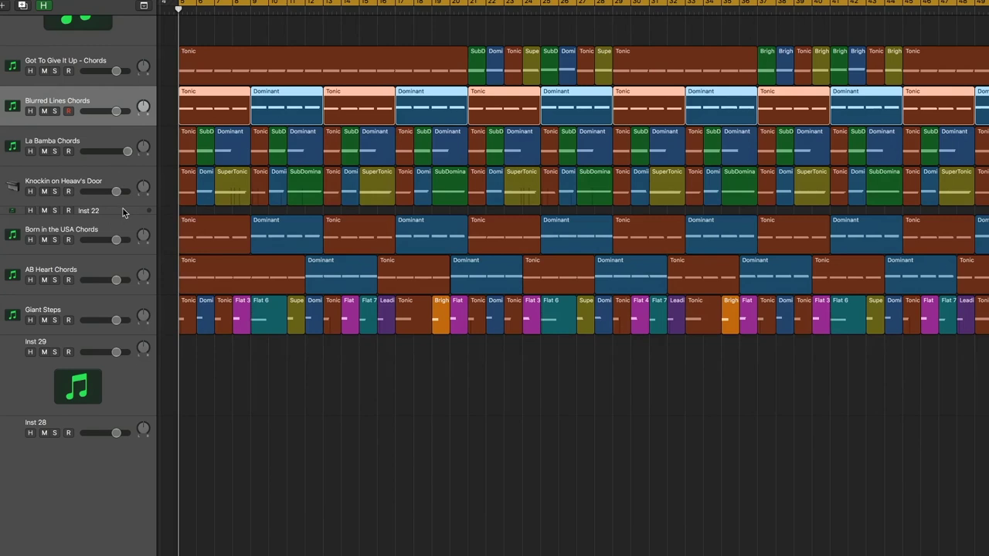
pyautogui.moveTo(123, 208); pyautogui.dragTo(210, 110)
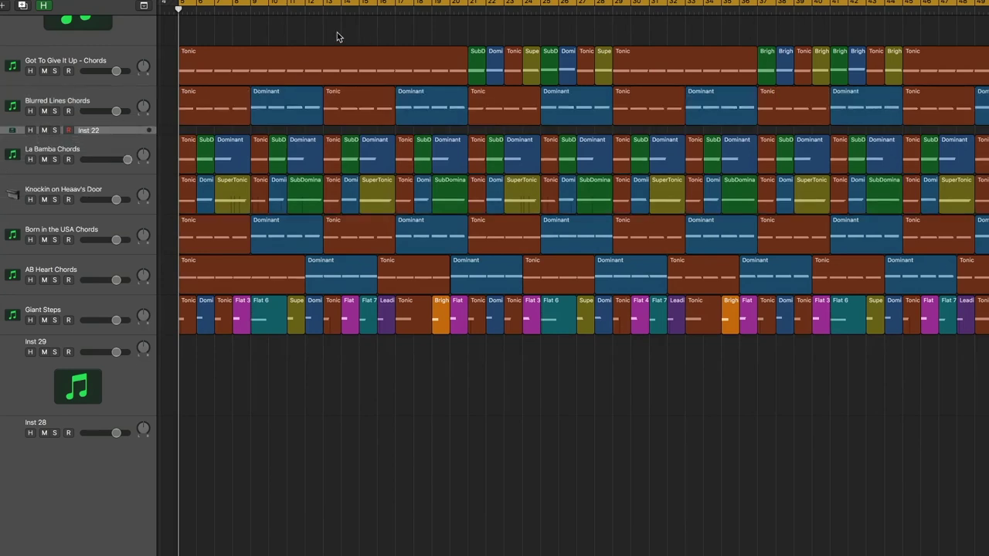
# Compare the adjacent Got To Give It Up - Chords and Blurred Lines Chords regions over bars 5 to 29.
pyautogui.moveTo(337, 37); pyautogui.dragTo(425, 96)
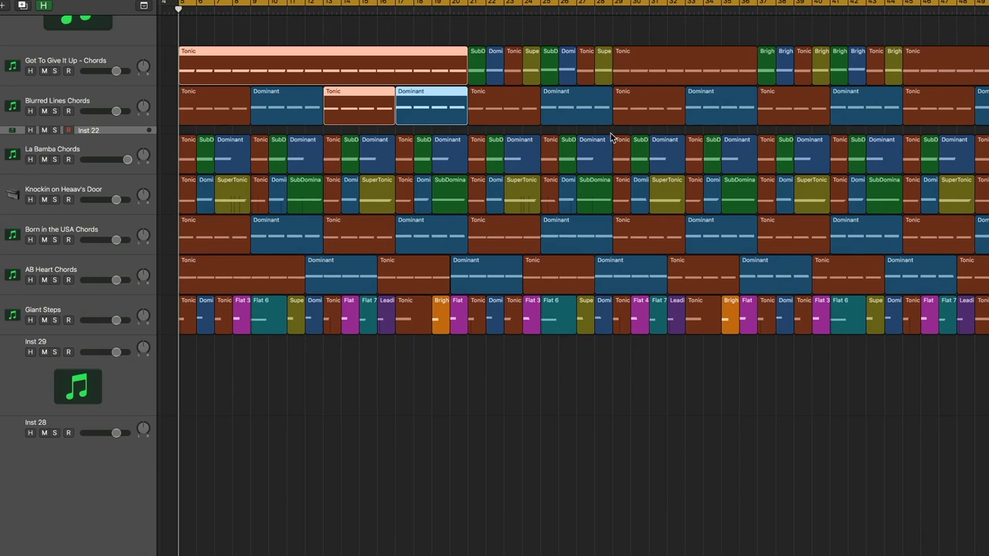
pyautogui.moveTo(479, 36); pyautogui.dragTo(605, 124)
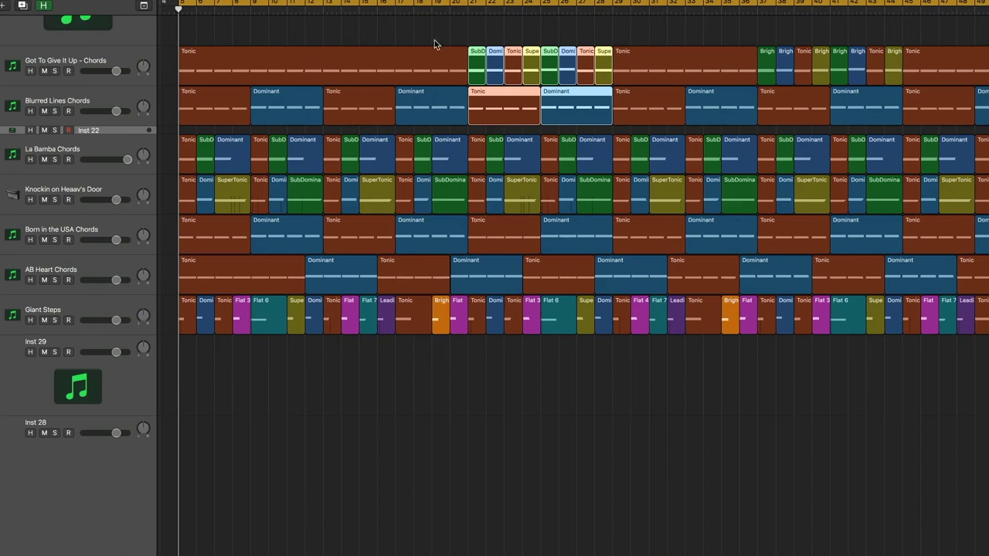
pyautogui.click(483, 34)
pyautogui.moveTo(471, 29); pyautogui.dragTo(512, 77)
pyautogui.click(384, 35)
pyautogui.moveTo(385, 28); pyautogui.dragTo(441, 67)
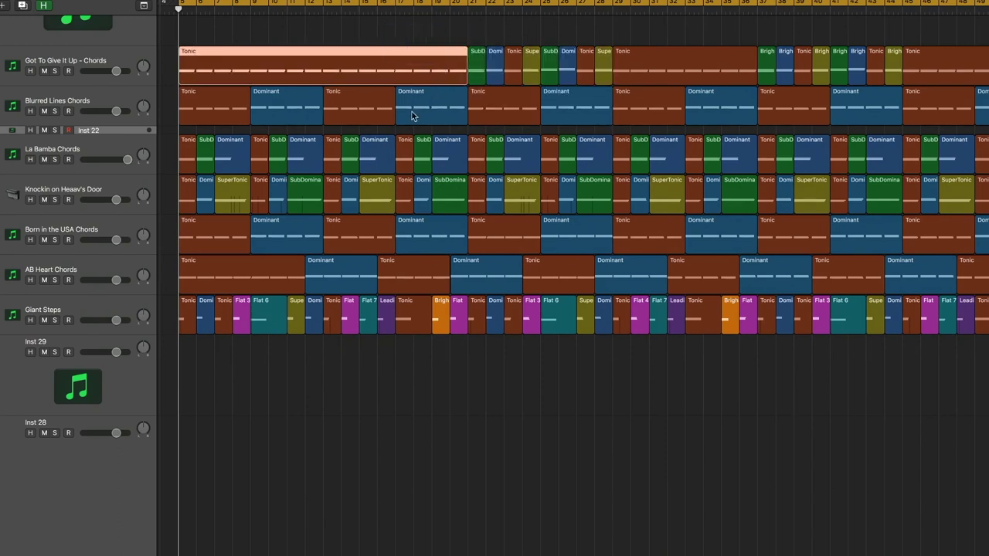
pyautogui.click(446, 133)
pyautogui.moveTo(446, 132); pyautogui.dragTo(230, 110)
pyautogui.click(370, 33)
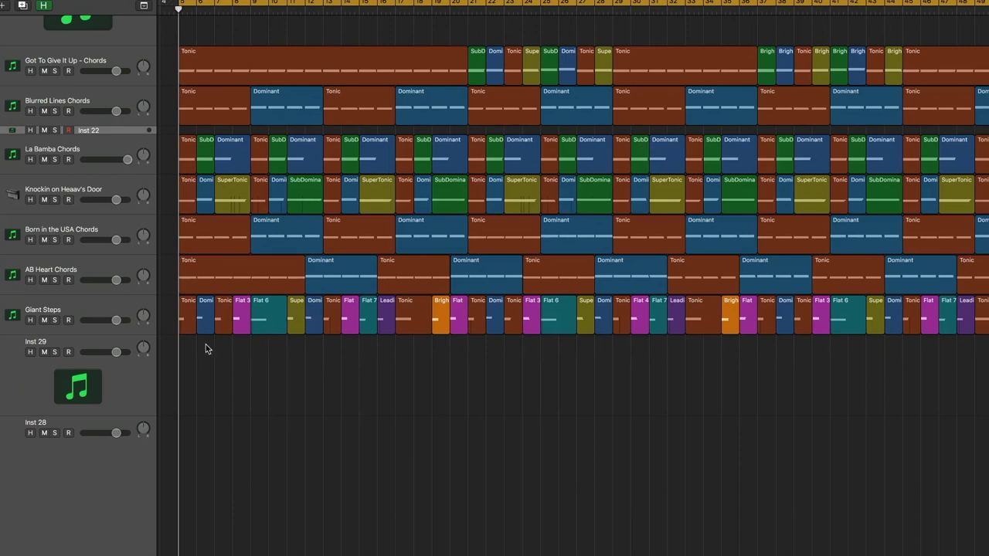
# Examine the Giant Steps regions from bar 5 against the Got To Give It Up - Chords and Blurred Lines Chords progressions.
pyautogui.moveTo(185, 349); pyautogui.dragTo(473, 332)
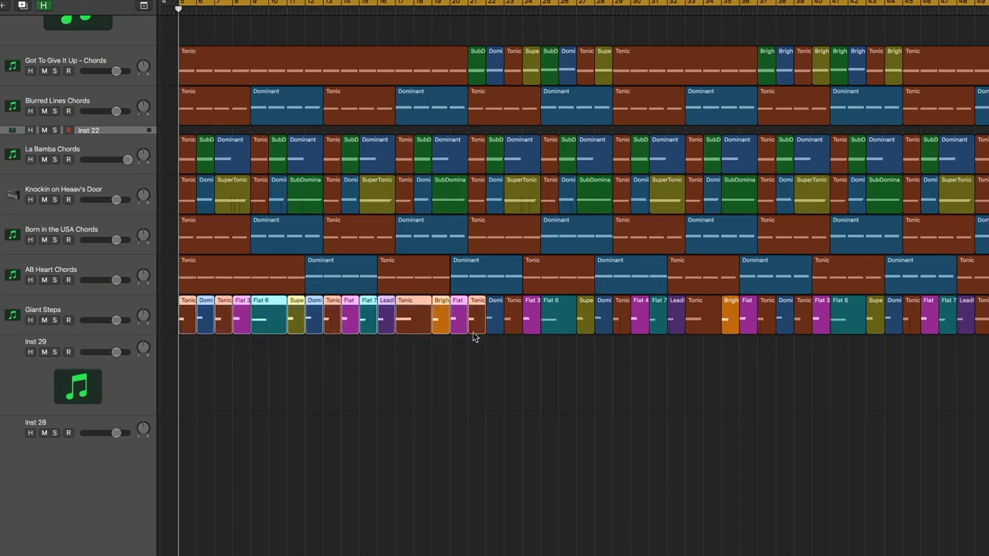
pyautogui.moveTo(332, 26); pyautogui.dragTo(681, 70)
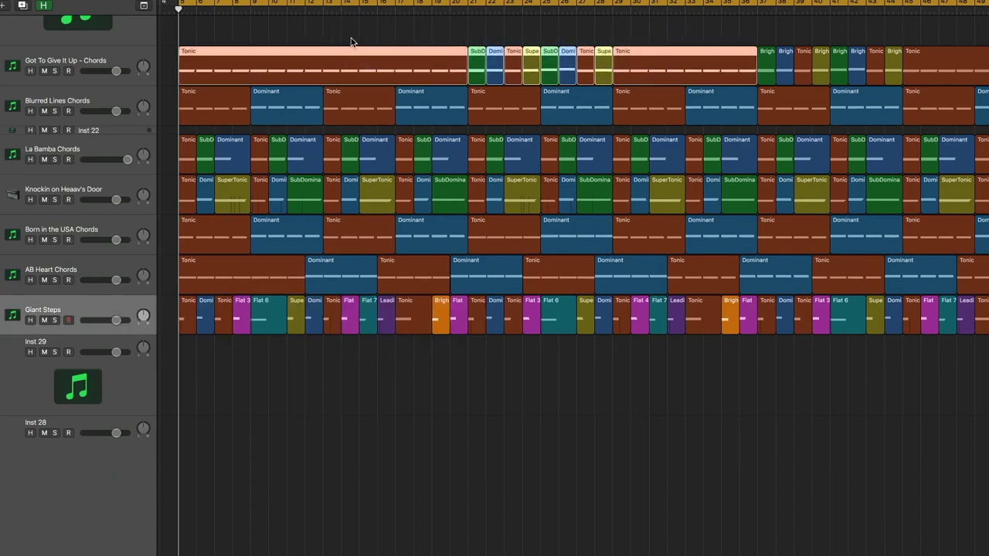
pyautogui.moveTo(354, 37); pyautogui.dragTo(641, 70)
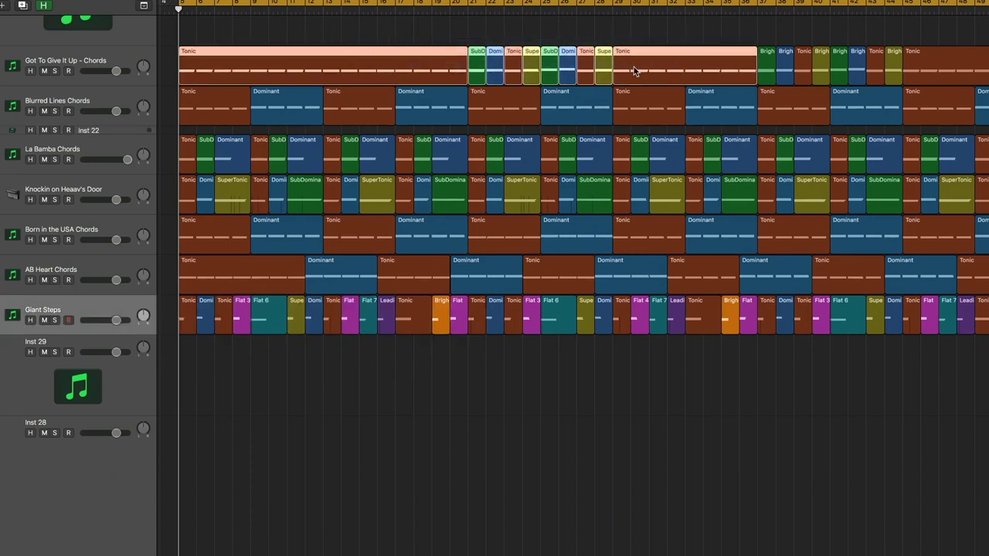
pyautogui.click(304, 122)
pyautogui.moveTo(361, 116); pyautogui.dragTo(650, 114)
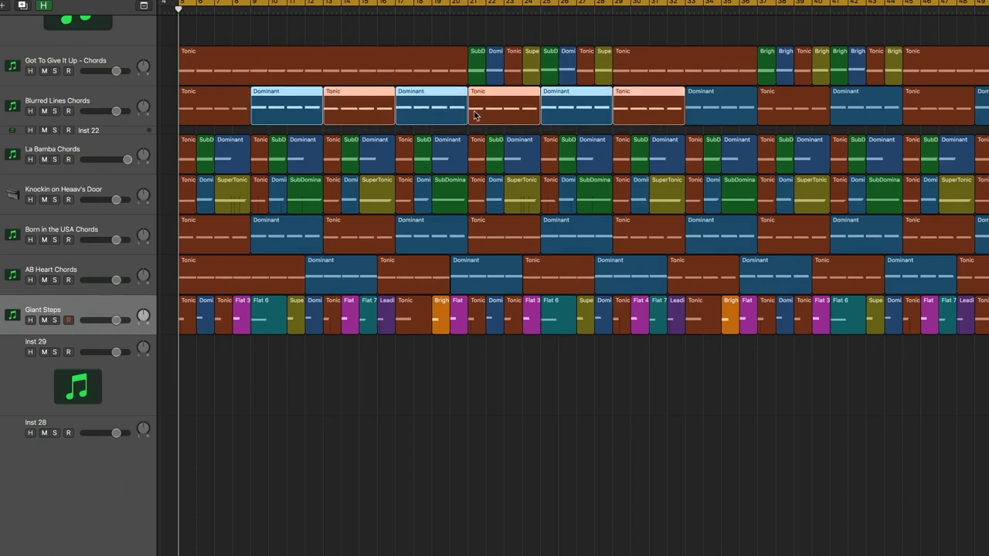
pyautogui.click(425, 130)
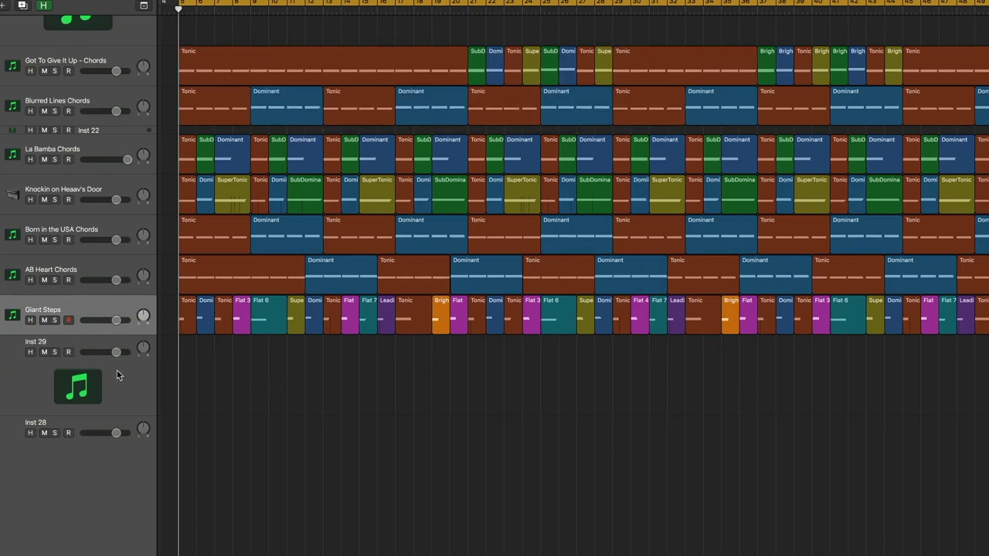
# Move the empty Inst 29 track directly below Inst 22 and compare the Blurred Lines Chords and Got To Give It Up - Chords regions above it.
pyautogui.moveTo(118, 376); pyautogui.dragTo(112, 151)
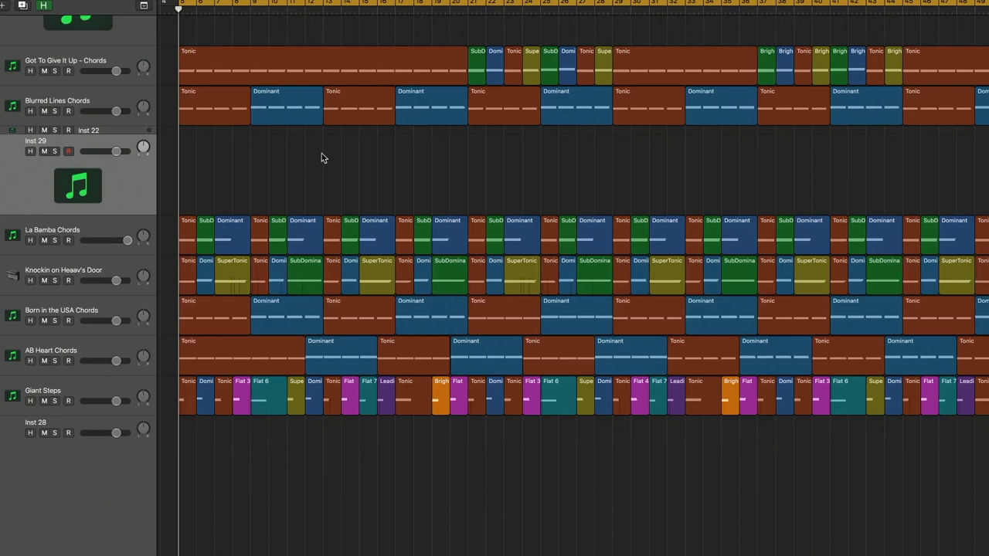
pyautogui.moveTo(189, 145); pyautogui.dragTo(514, 124)
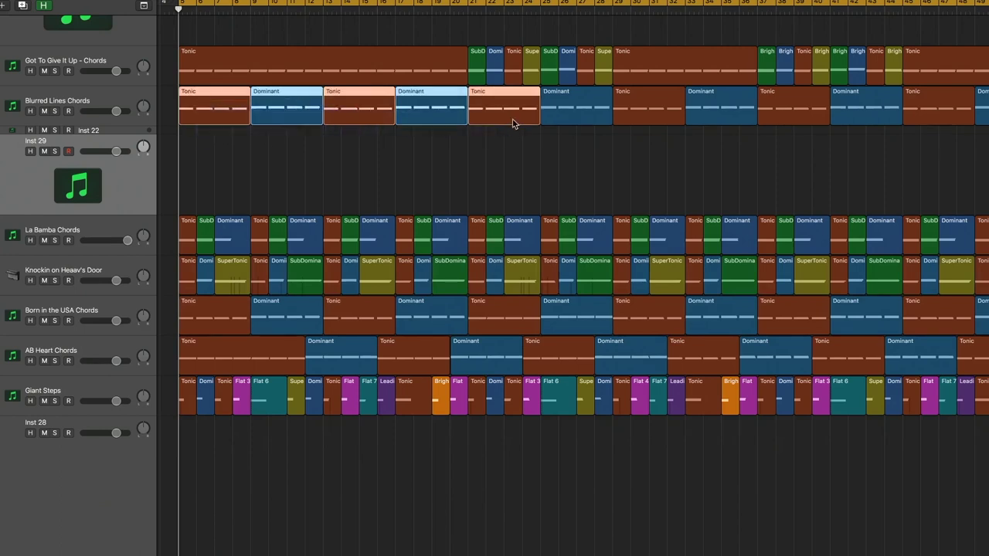
pyautogui.click(498, 166)
pyautogui.moveTo(718, 136); pyautogui.dragTo(603, 116)
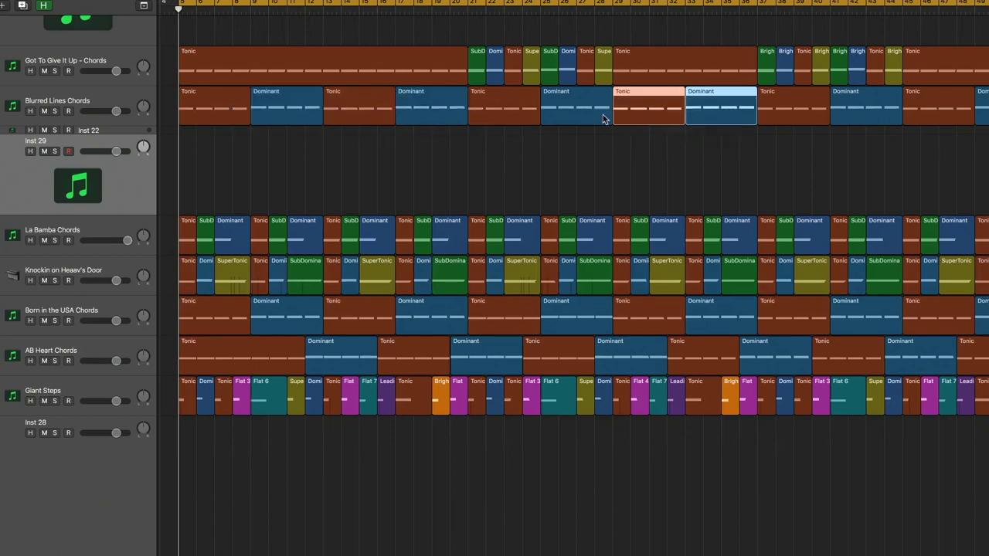
pyautogui.click(592, 156)
pyautogui.moveTo(360, 26); pyautogui.dragTo(534, 65)
pyautogui.click(575, 155)
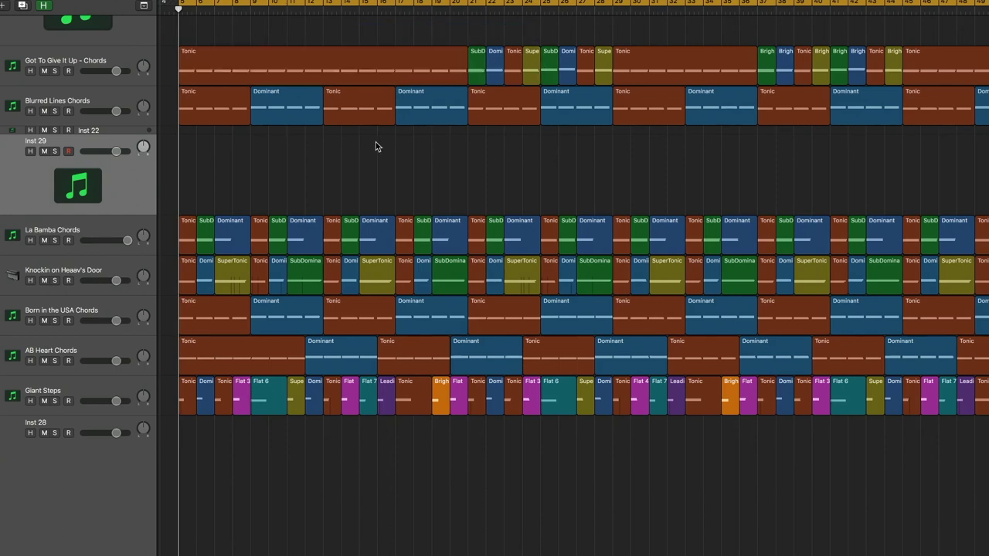